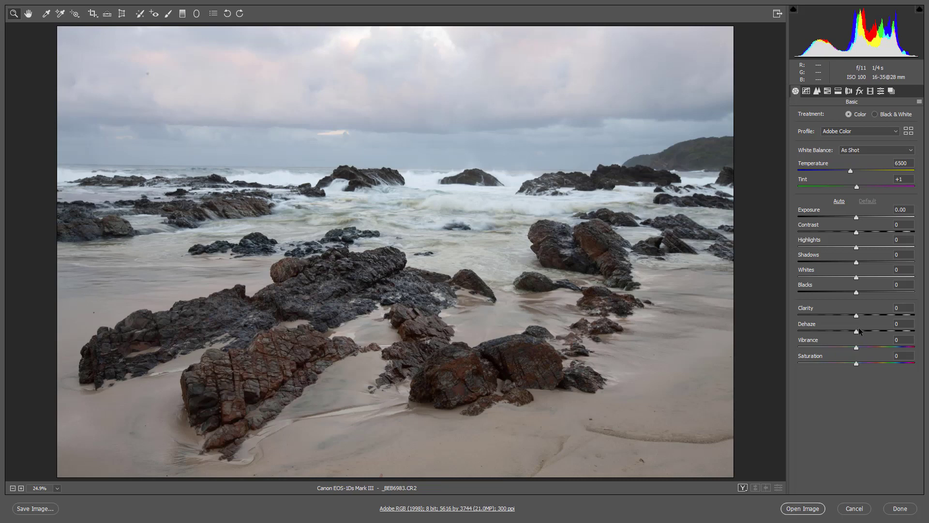
Step: Set the seascape photo's Blacks to -26, Clarity to +43 and Vibrance to +58
click(840, 291)
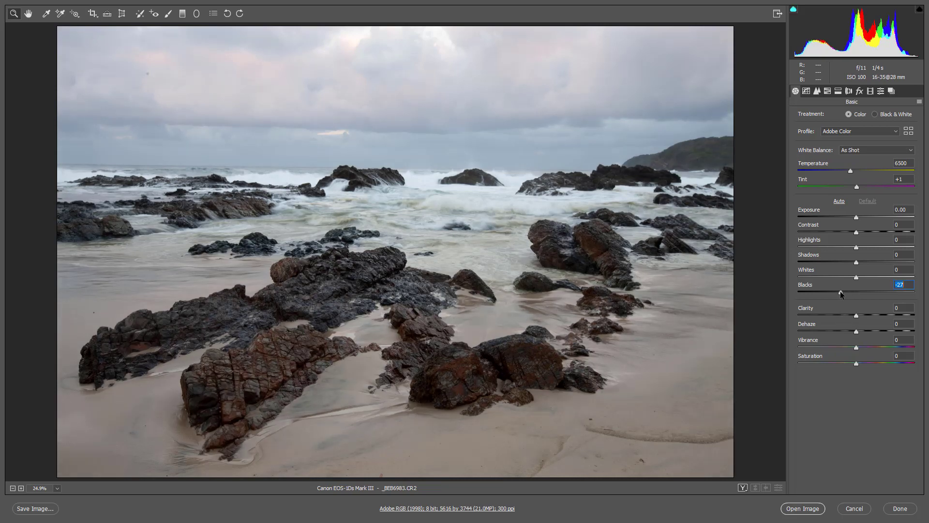
drag(841, 292, 841, 292)
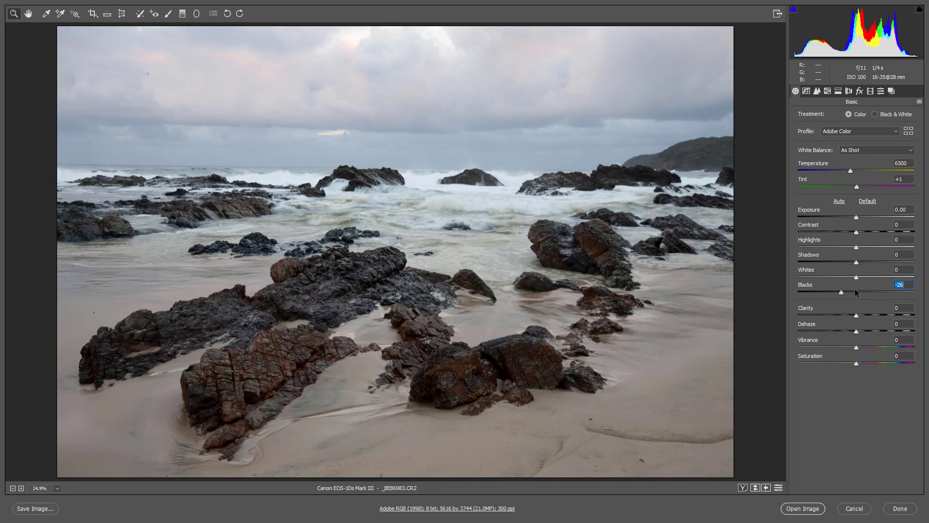
click(882, 315)
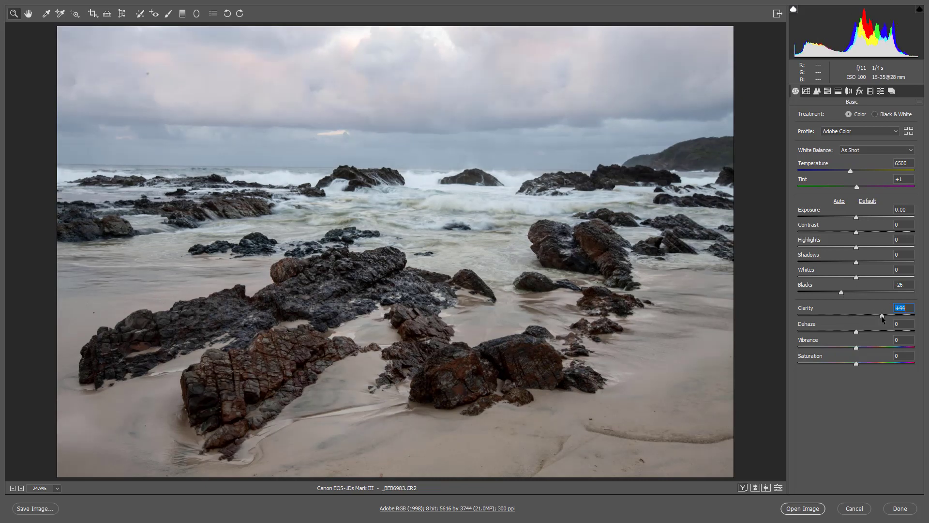
click(886, 347)
drag(888, 347, 890, 347)
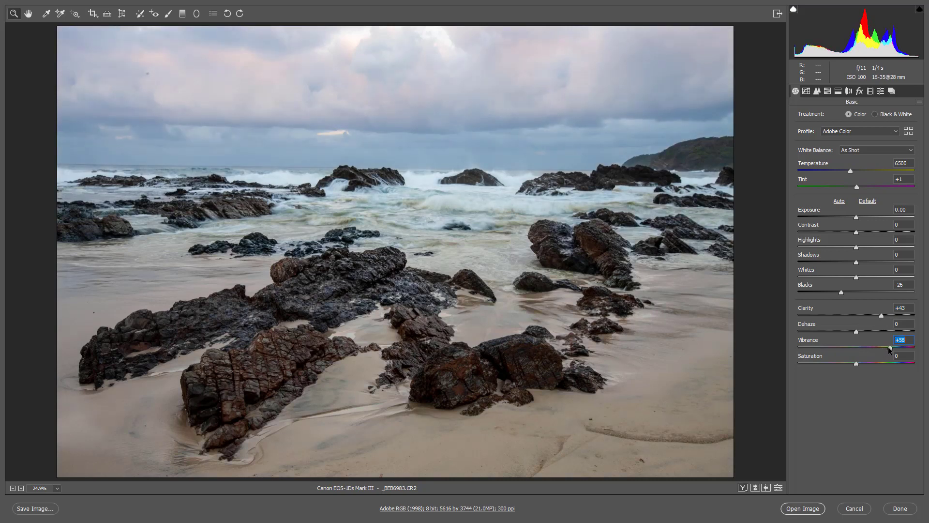
Step: Warm the seascape's Temperature to 6750, set Exposure to -0.30 and raise Whites above +14
drag(850, 173, 854, 172)
drag(857, 217, 854, 218)
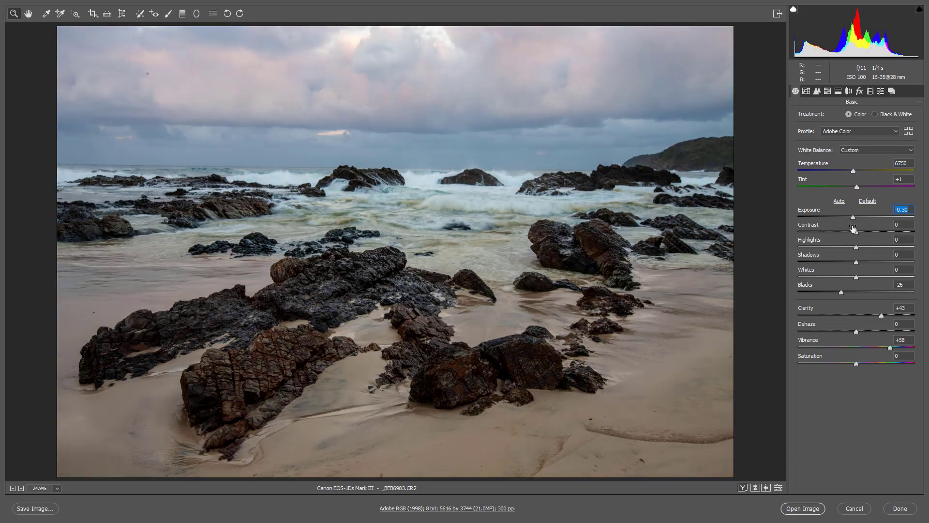
click(865, 277)
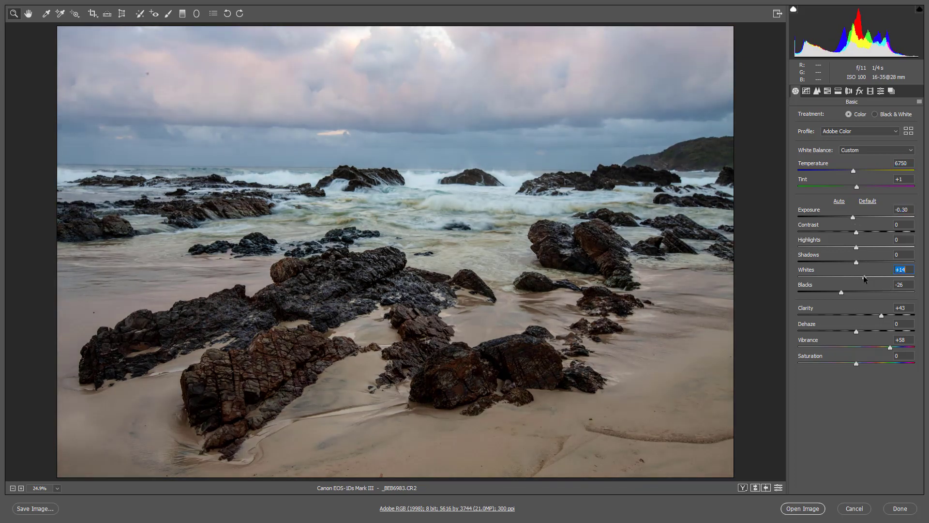
drag(865, 281, 870, 281)
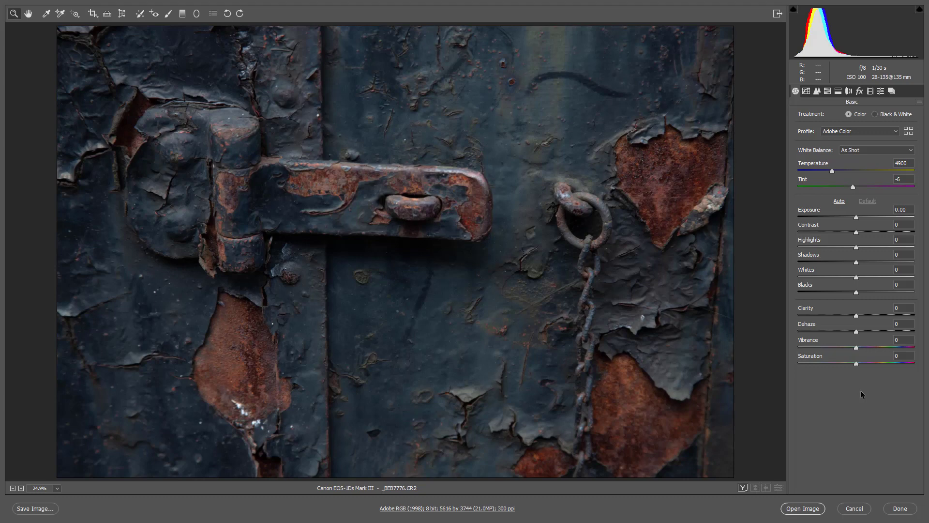
Step: Set the rusty door photo's Clarity to +47, Vibrance to +51 and Exposure to +0.35, and warm its white balance slightly
click(881, 315)
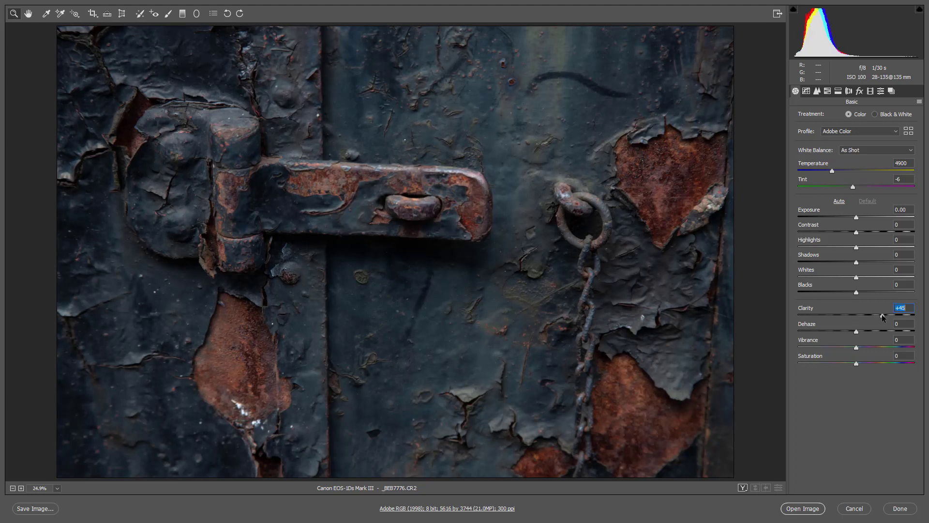
click(885, 348)
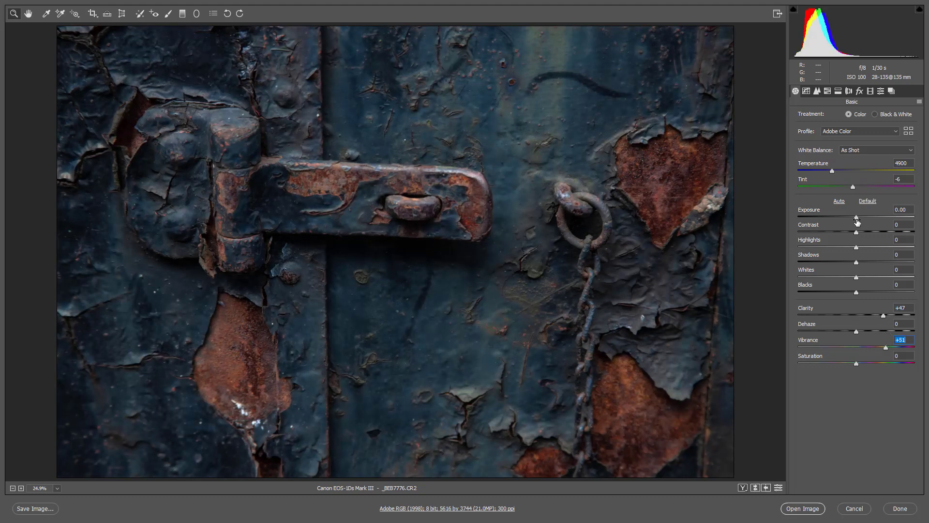
drag(857, 218, 860, 218)
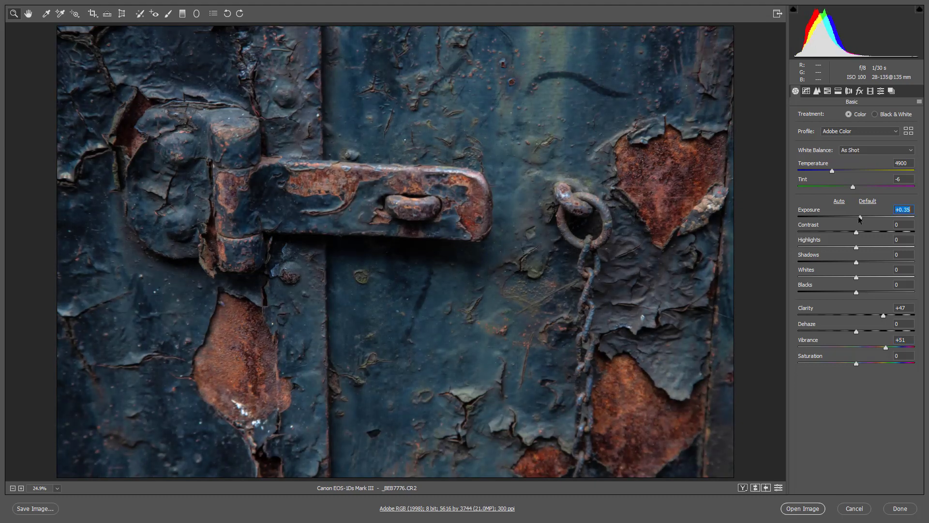
click(832, 171)
drag(831, 172, 839, 172)
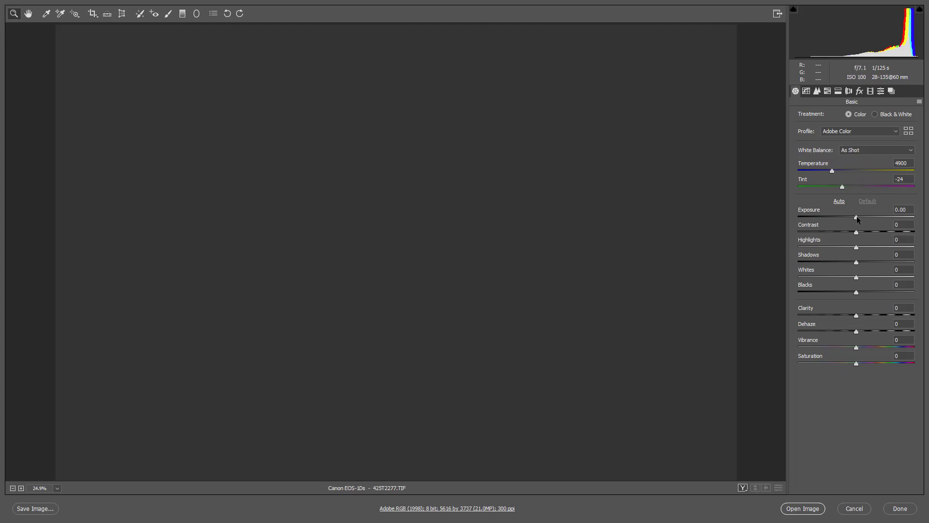
Step: Try an Exposure of +1.70 on the snowy road photo and reset it to 0
drag(856, 217, 876, 214)
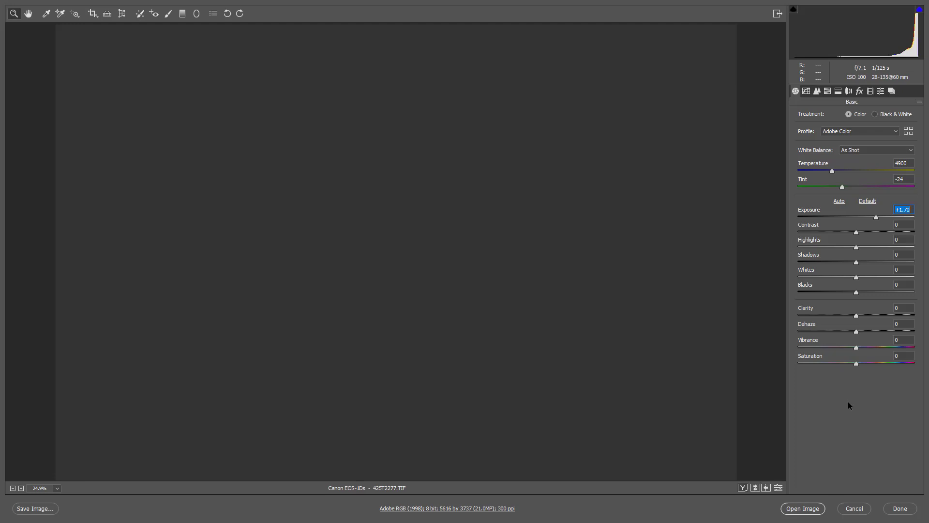
double_click(876, 217)
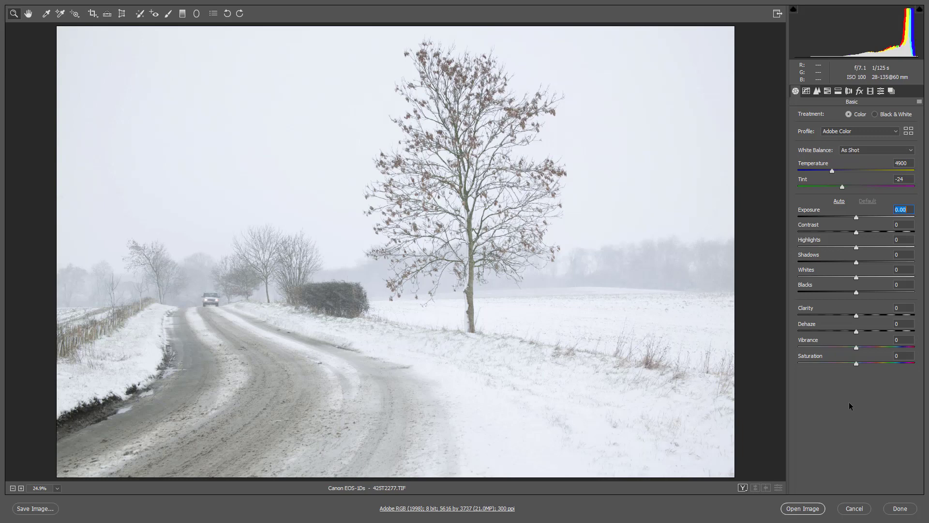
Step: Turn on the clipping warnings and raise Exposure strongly to reveal clipped highlights in the snowy road photo
click(919, 11)
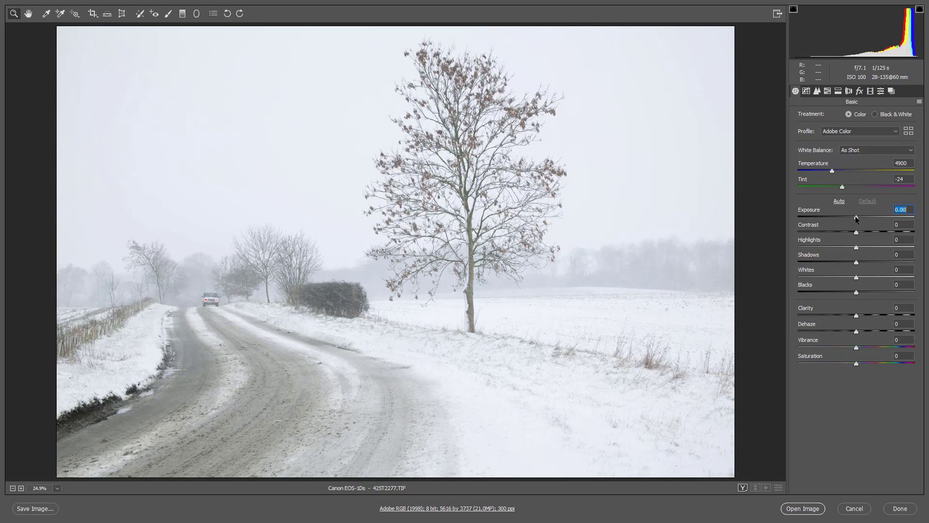
drag(855, 217, 883, 216)
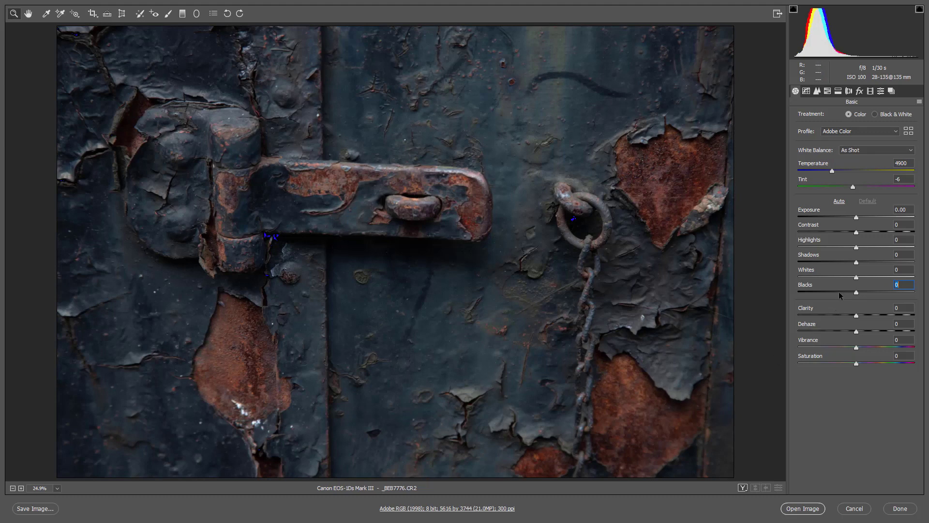
Step: Try Blacks at -52 on the rusty door photo to check shadow clipping, and reset the value
drag(838, 292, 826, 294)
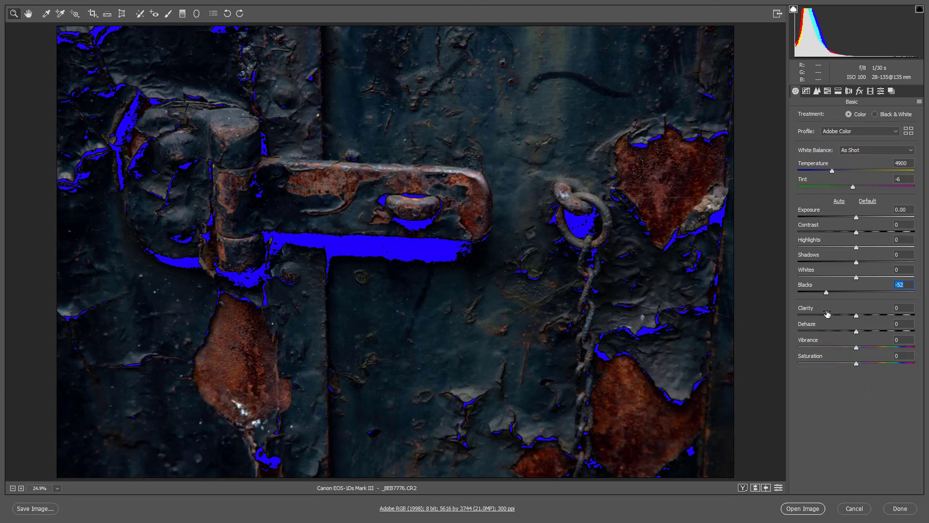
double_click(826, 292)
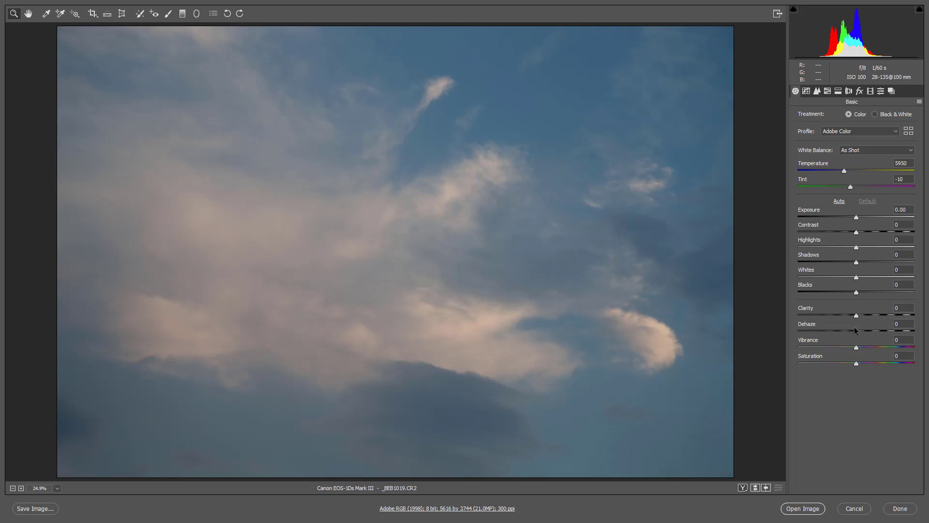
Step: Turn on the highlight and shadow clipping warnings for the cloudy sky photo and set Highlights to +53
click(920, 9)
click(794, 9)
drag(876, 247, 887, 247)
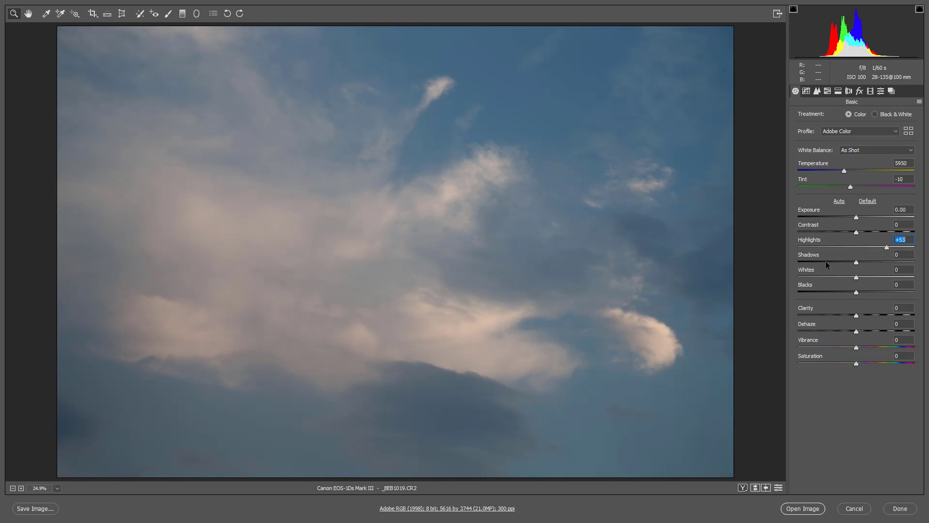
Step: Set the sky photo's Shadows to -70, Whites to +56, Blacks to -54 and Clarity to +38
drag(825, 262, 824, 292)
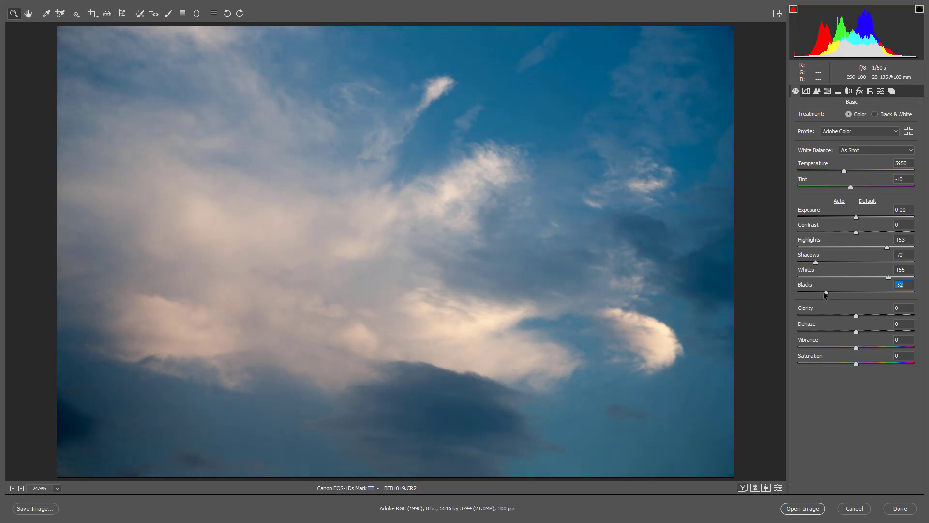
drag(823, 293, 822, 293)
drag(873, 316, 880, 315)
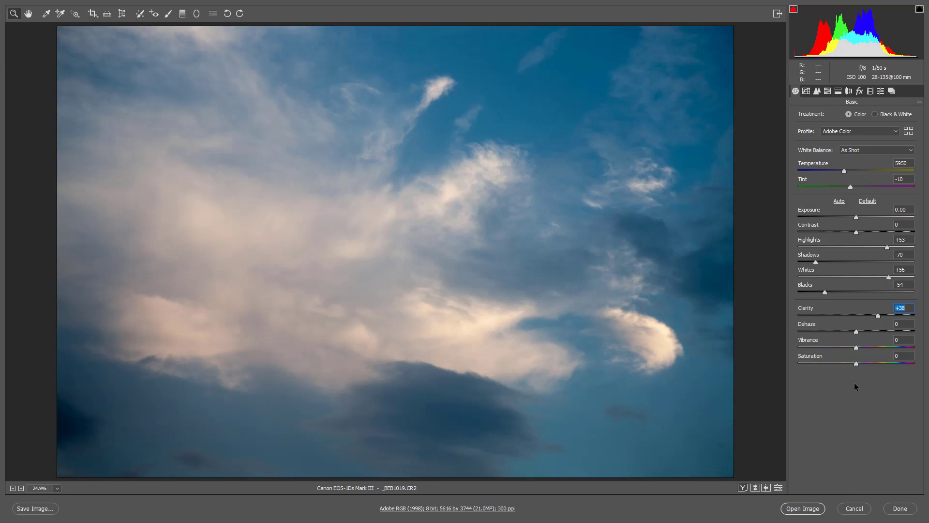
Step: Compare the cloudy sky photo with and without its adjustments, ending with the adjustments applied
key(ctrl+r)
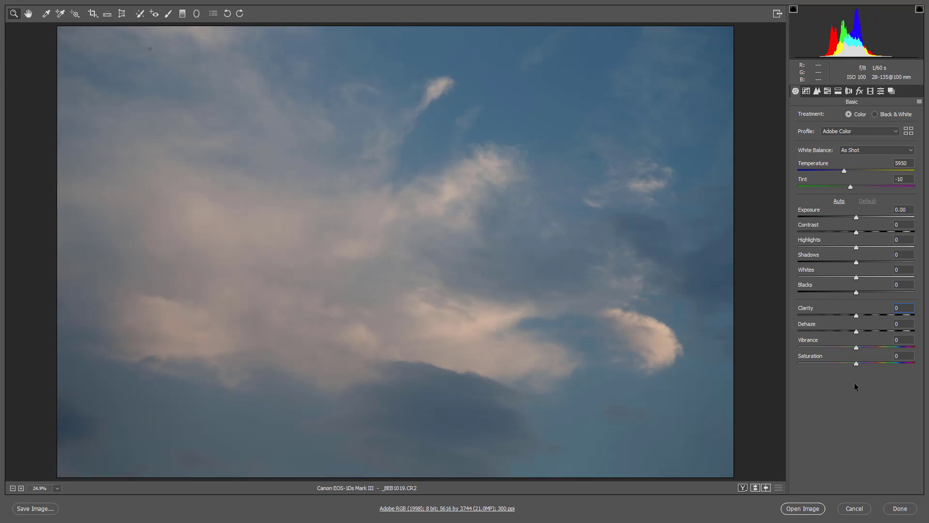
key(ctrl+z)
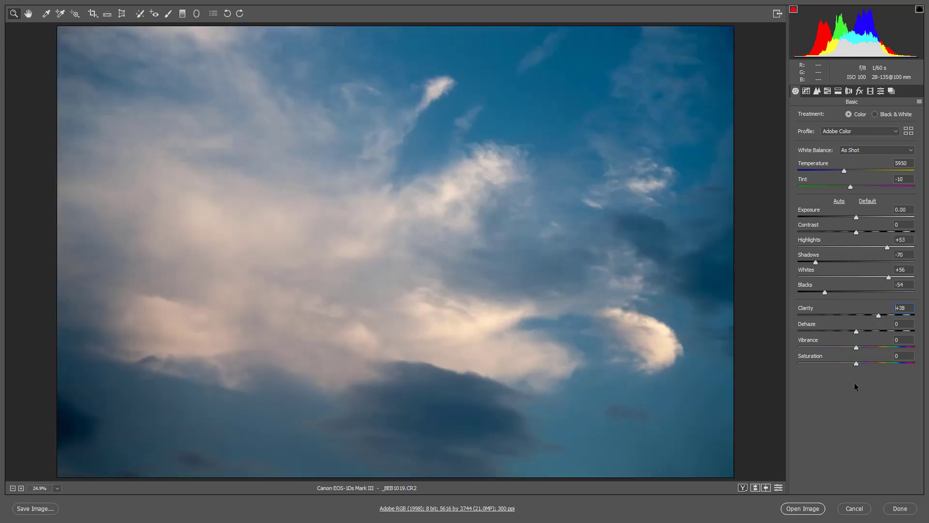
key(ctrl+z)
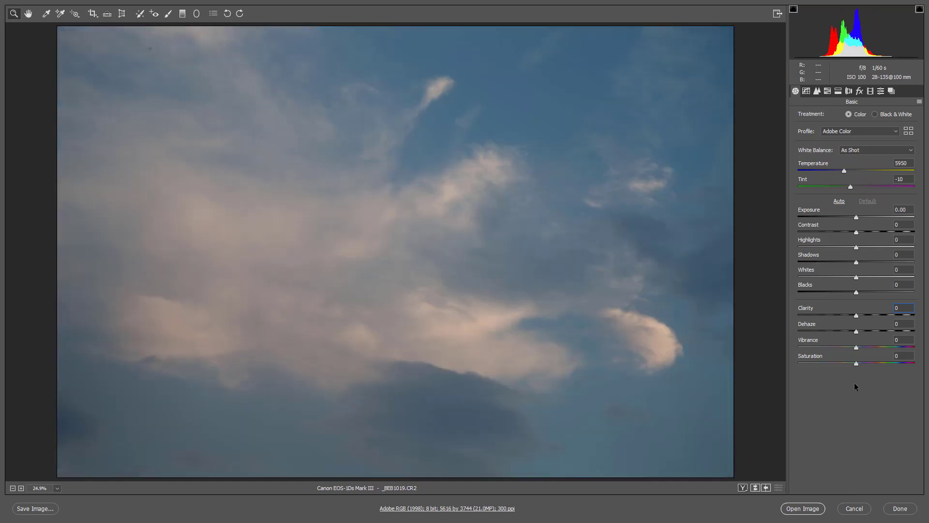
key(ctrl+z)
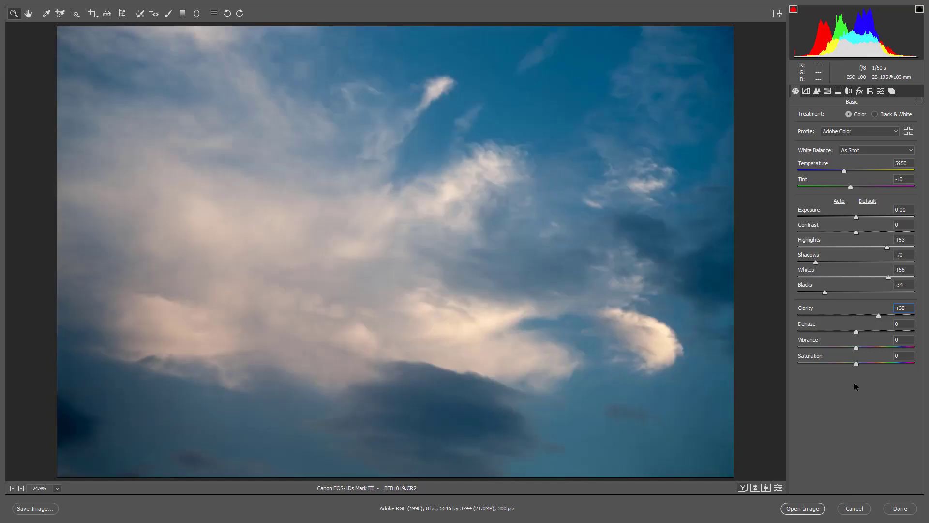